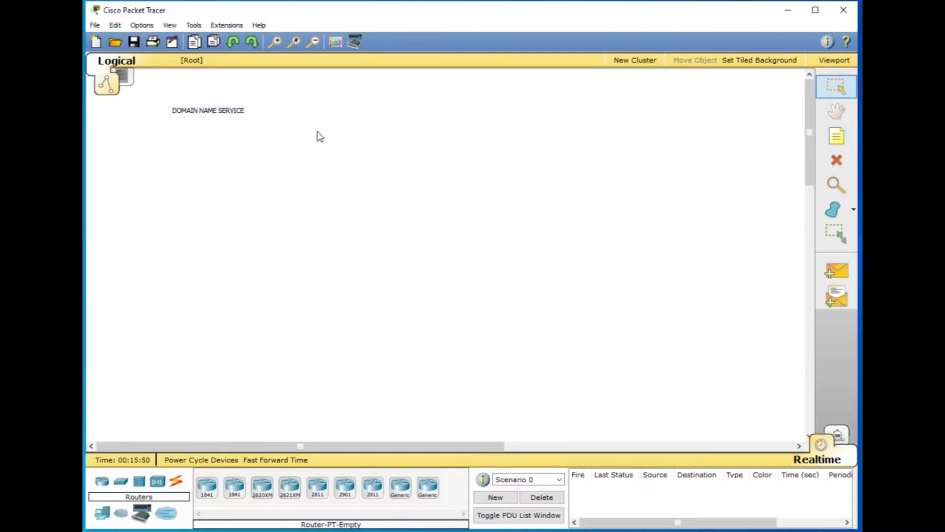
Move the DOMAIN NAME SERVICE note closer to the workspace's upper-left corner
click(232, 117)
drag(232, 117, 190, 94)
click(307, 125)
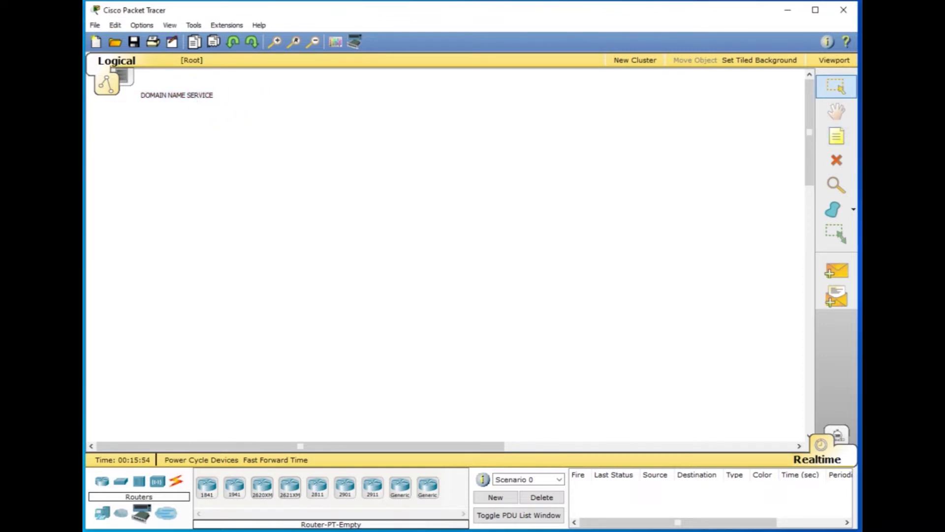
Add a note reading "DEFAULT IP: 192.168.0.X" and place it directly beneath the DOMAIN NAME SERVICE title
click(837, 141)
click(134, 118)
text(DEFAULT IP: 192.168.0.X)
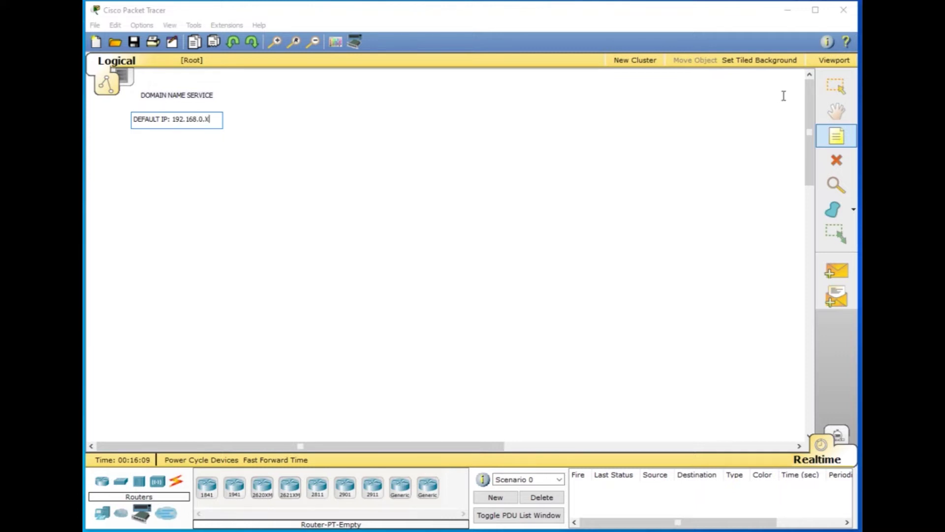
click(831, 88)
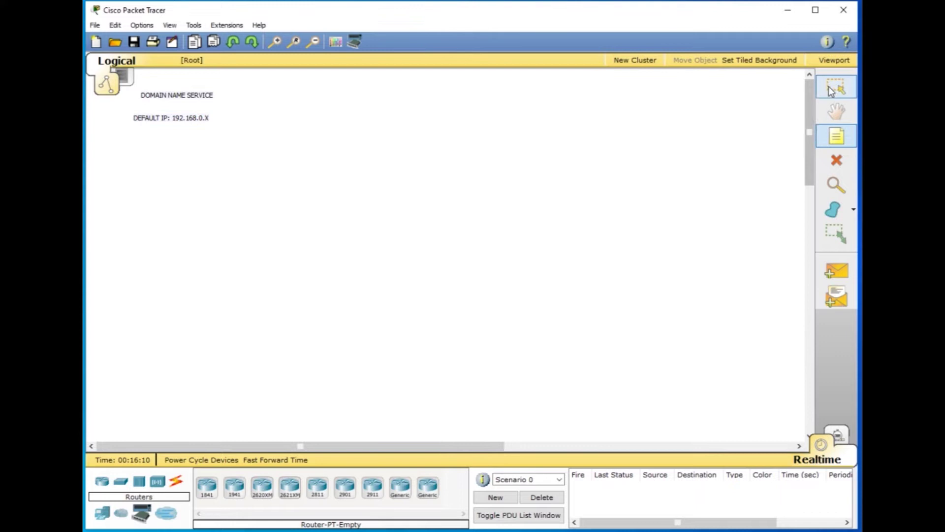
mouse_move(188, 122)
mouse_down()
mouse_move(203, 111)
mouse_move(194, 114)
mouse_up()
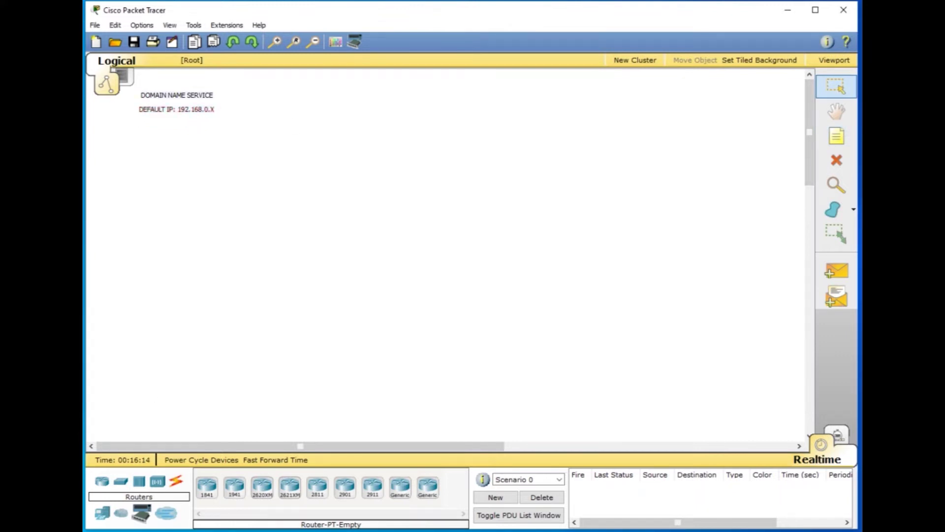
Place a generic server in the workspace and a 2950-24 switch to the right of it
click(107, 519)
click(262, 488)
click(243, 197)
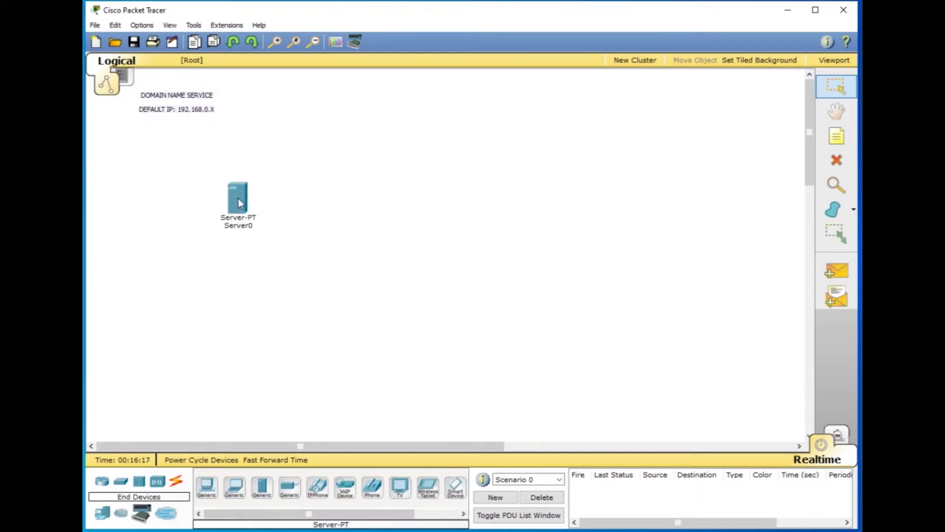
click(116, 486)
click(207, 487)
click(379, 227)
Add three generic PCs near the switch, two to its right and one below it
click(103, 513)
click(207, 488)
click(478, 172)
click(207, 487)
click(480, 263)
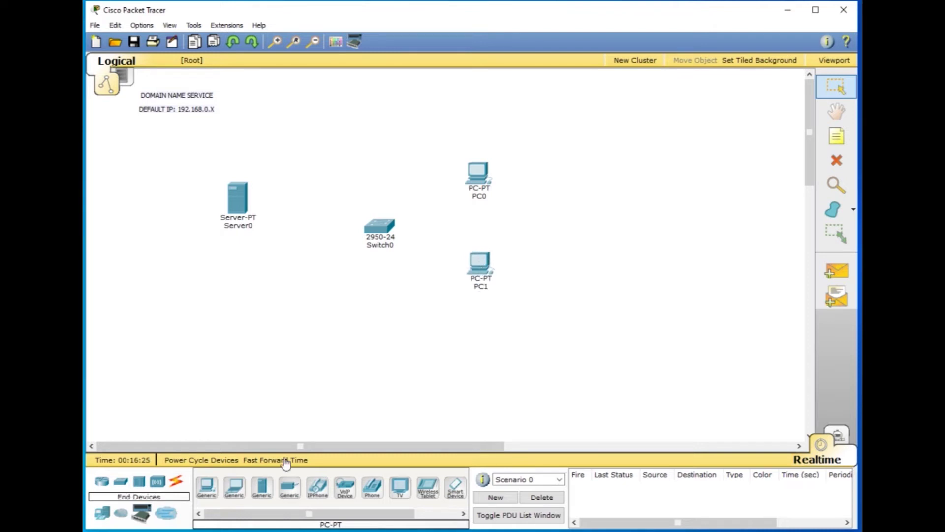
click(207, 488)
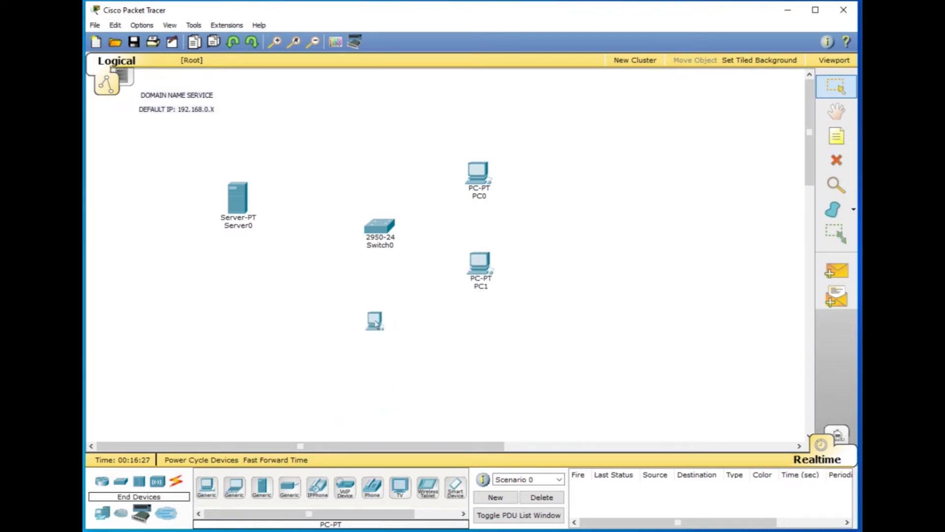
click(370, 325)
Arrange the devices around the switch with PC0 above, PC1 to the right and the server level on the left
drag(470, 177, 387, 123)
drag(487, 269, 509, 235)
drag(242, 209, 234, 230)
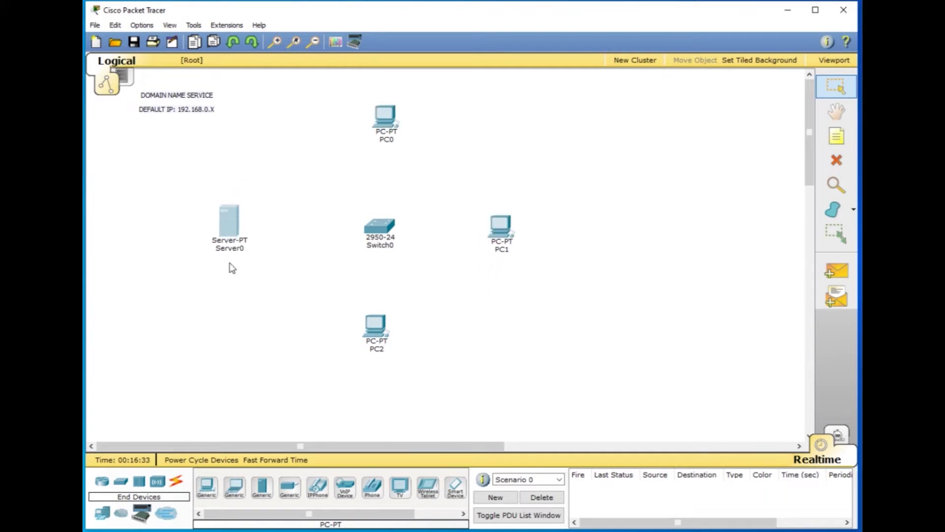
Connect the server to the switch with a copper straight-through cable and shift the server slightly left
click(178, 481)
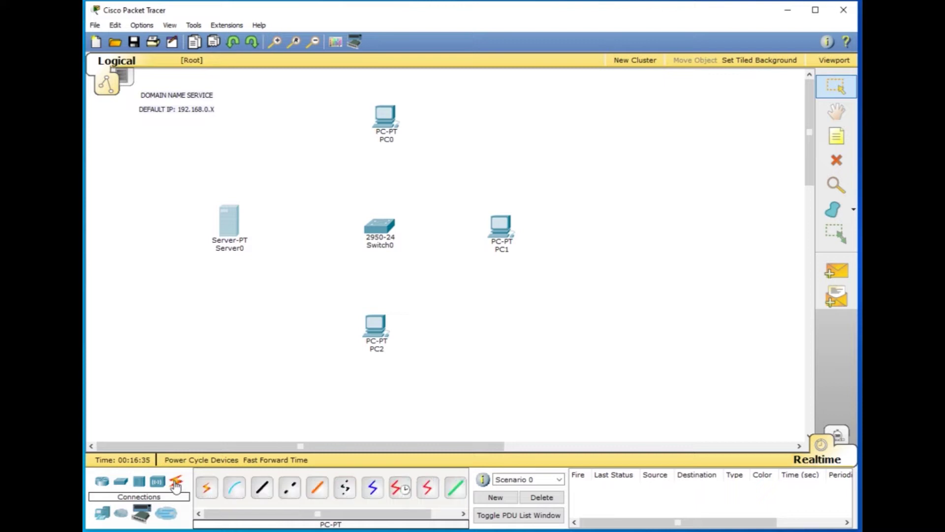
click(207, 487)
click(227, 224)
click(357, 237)
drag(227, 235, 220, 238)
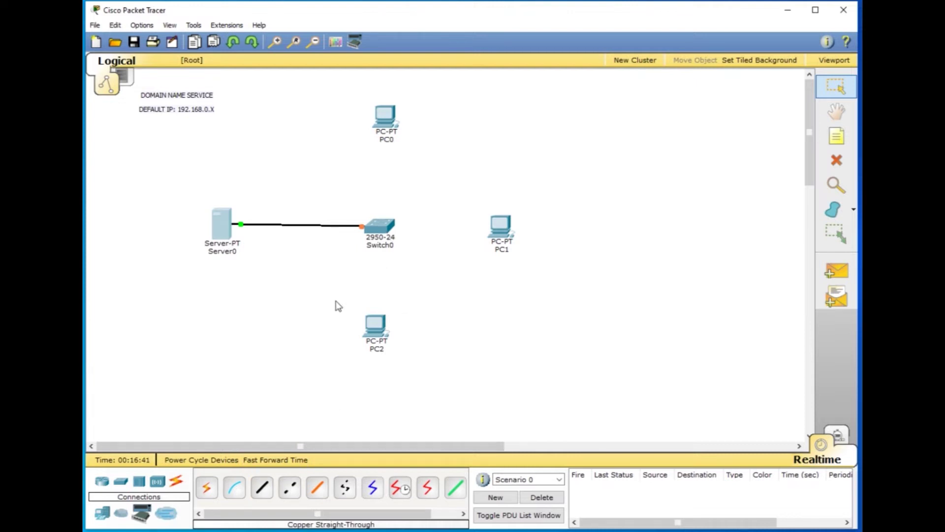
Connect the switch's FastEthernet0/2 port to PC1's FastEthernet port with a copper straight-through cable
click(263, 491)
click(365, 220)
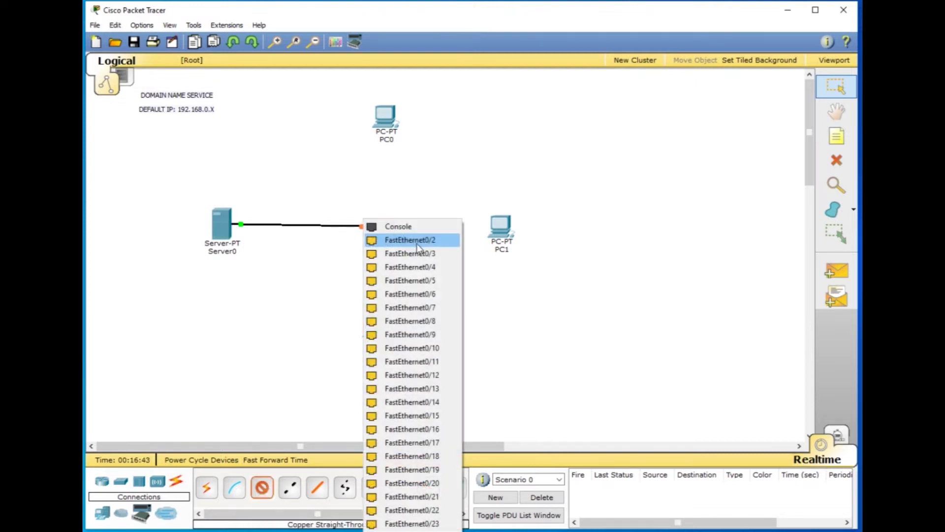
click(416, 238)
click(500, 233)
click(527, 238)
Connect a free switch port to PC2's FastEthernet0 port with a copper straight-through cable
click(262, 488)
click(383, 233)
click(405, 242)
click(375, 339)
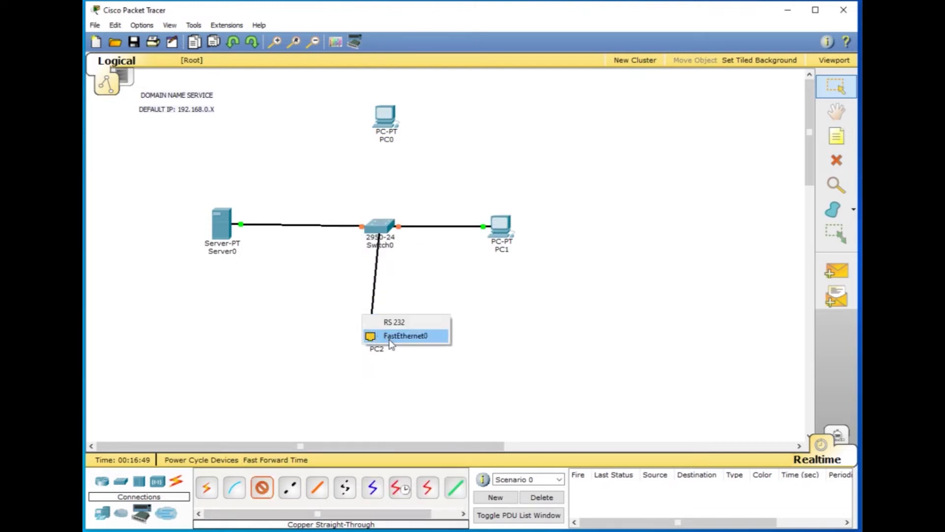
click(391, 340)
Connect PC0 to a free switch port with a copper straight-through cable and fast-forward the simulation time
click(262, 488)
click(387, 130)
click(387, 131)
click(380, 230)
click(403, 240)
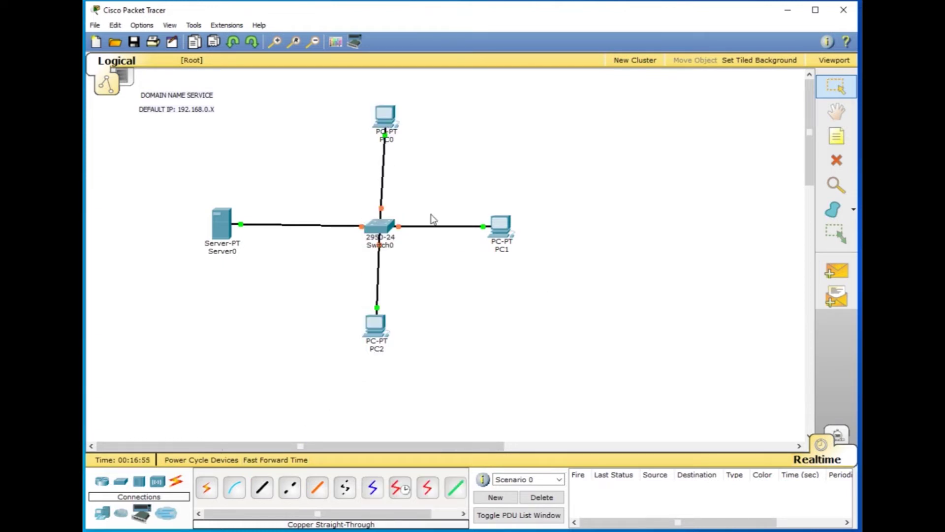
click(276, 460)
Set the server's display name to DOMAIN SERVER in its global settings
click(220, 226)
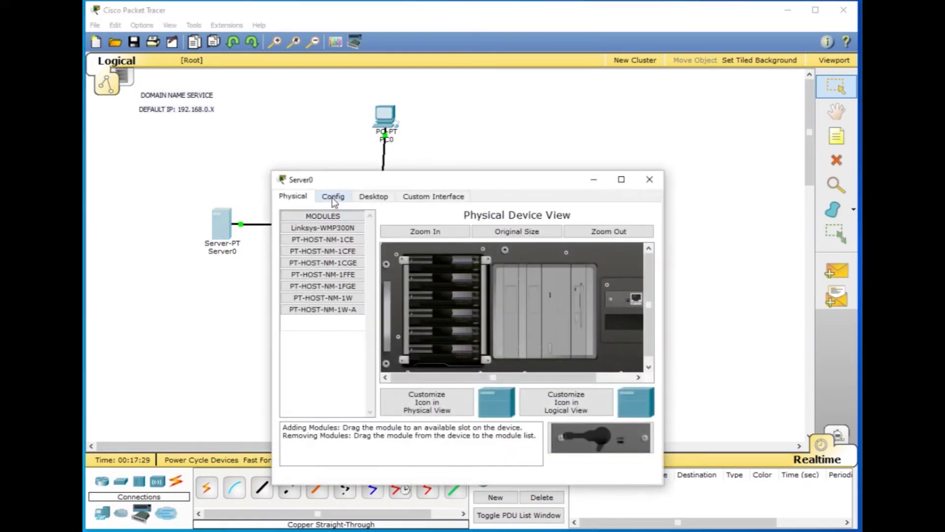
click(333, 200)
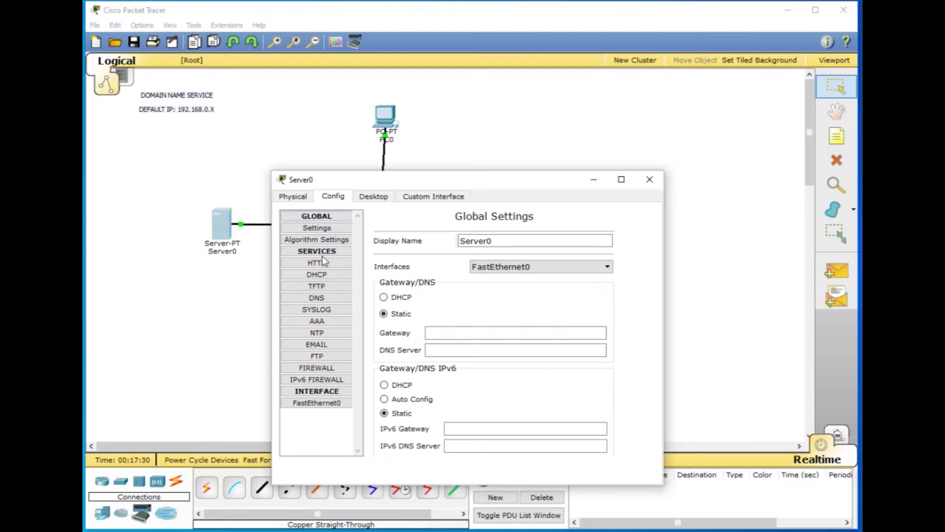
click(316, 298)
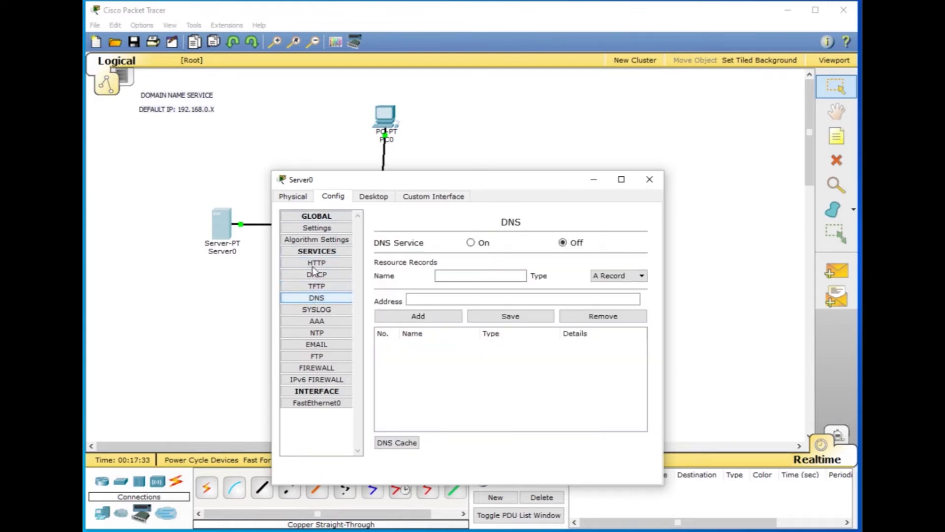
click(298, 198)
click(334, 196)
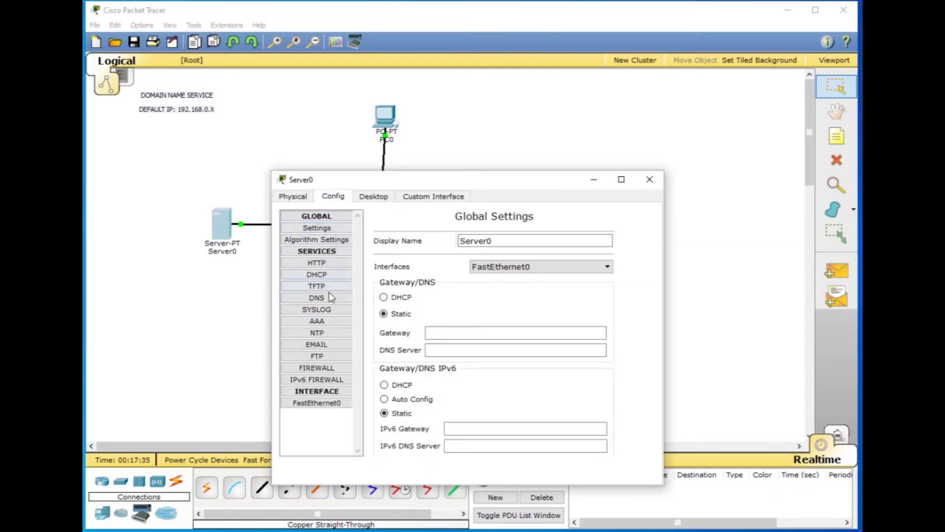
drag(524, 241, 459, 242)
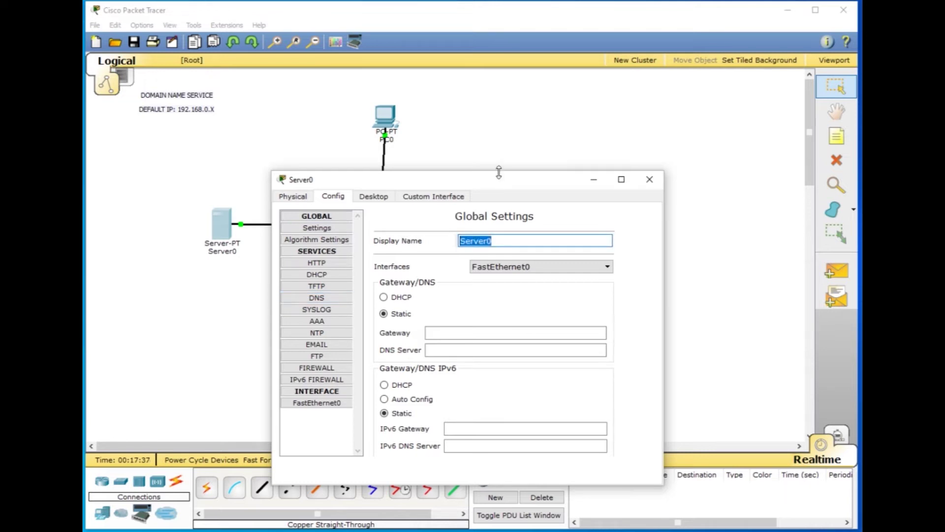
text(DOMAIN SERVER)
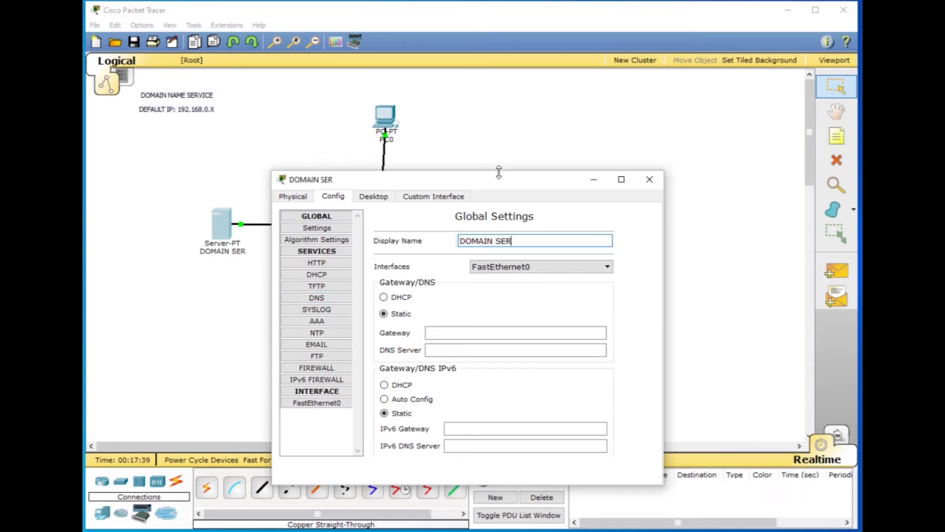
Turn on the server's DNS service and add an A record for test.com with address 192.168.0.1
click(317, 297)
click(481, 244)
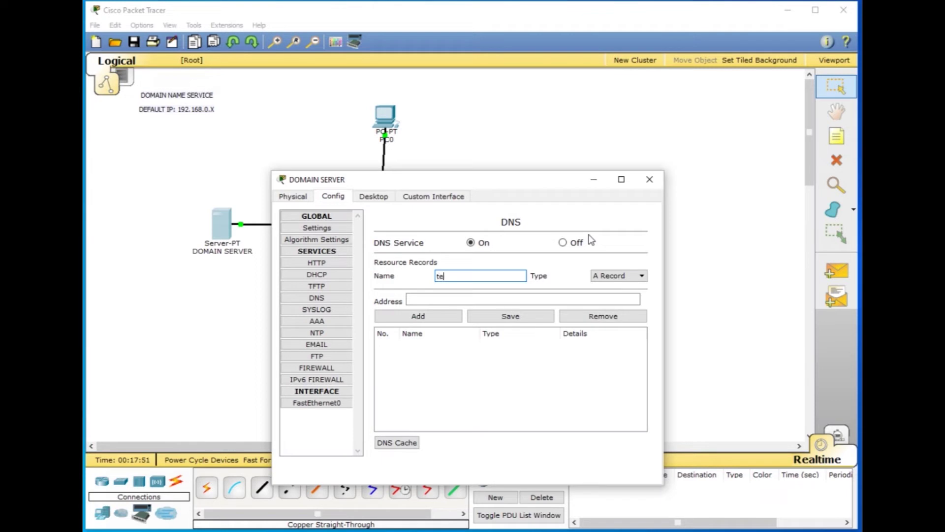
click(498, 298)
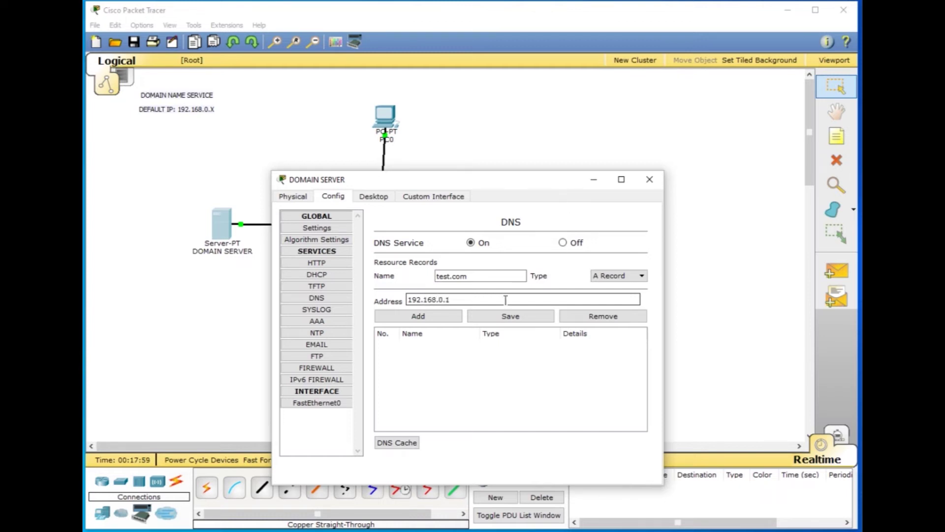
click(455, 319)
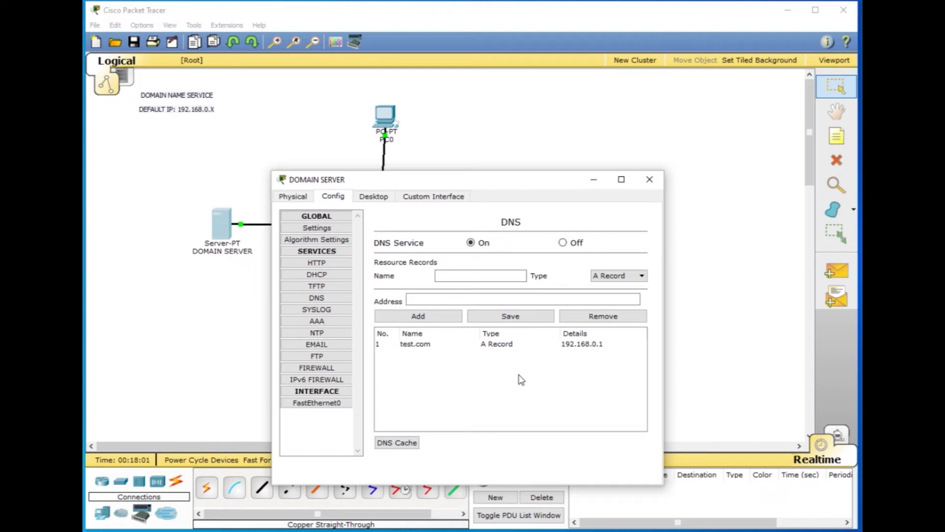
Give the server static IP address 192.168.0.1, mask 255.255.255.0 and DNS server 192.168.0.1, closing its configuration
click(374, 196)
click(349, 246)
click(416, 306)
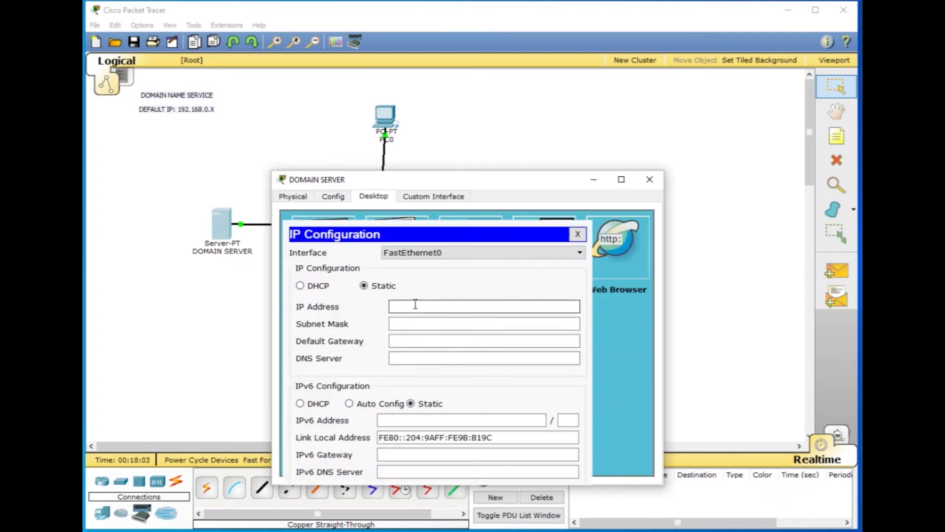
text(192.168.0.1)
key(Tab)
key(Tab)
key(Tab)
text(192.168.0.1)
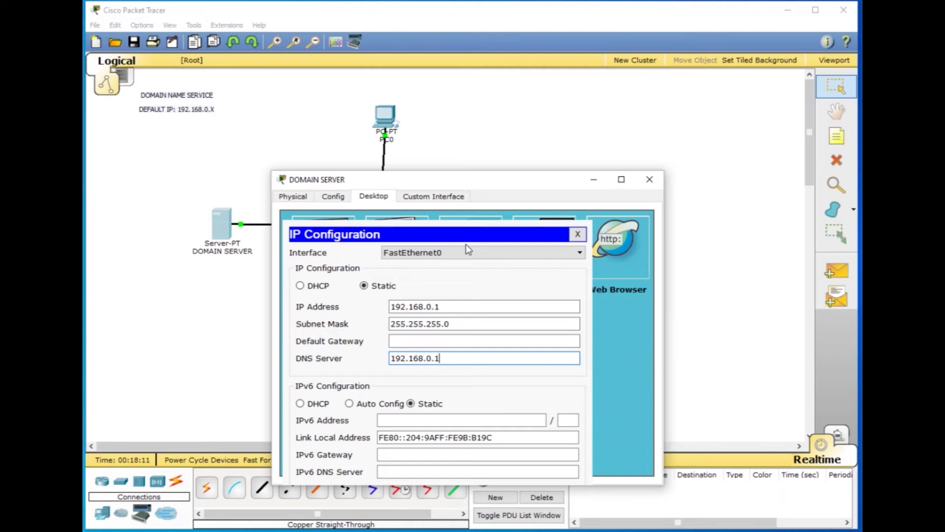
click(578, 235)
drag(584, 179, 530, 118)
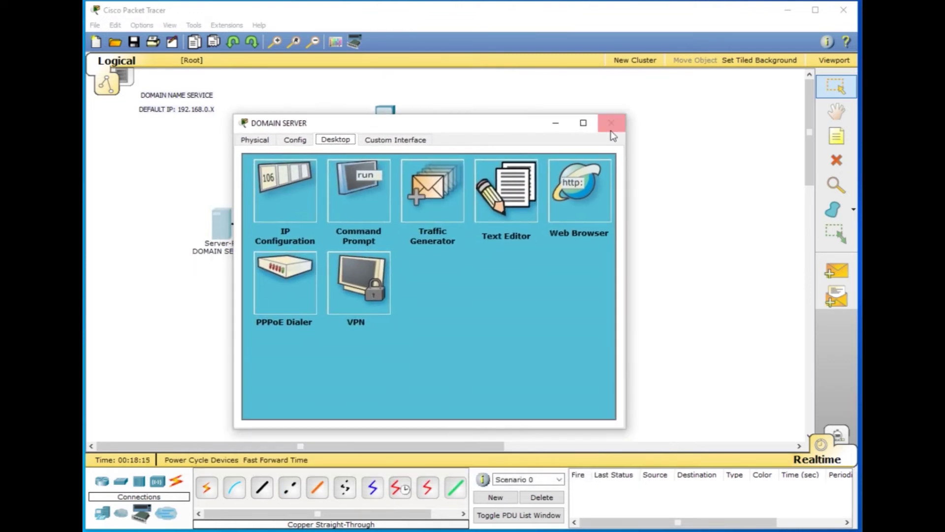
click(610, 127)
Give PC0 the static IP address 192.168.0.2, subnet mask 255.255.255.0 and DNS server 192.168.0.1
click(389, 118)
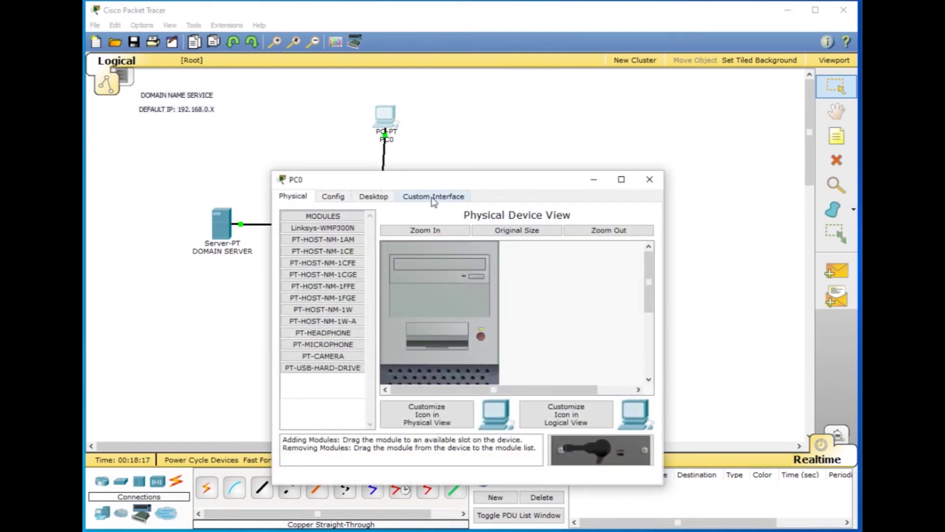
click(336, 200)
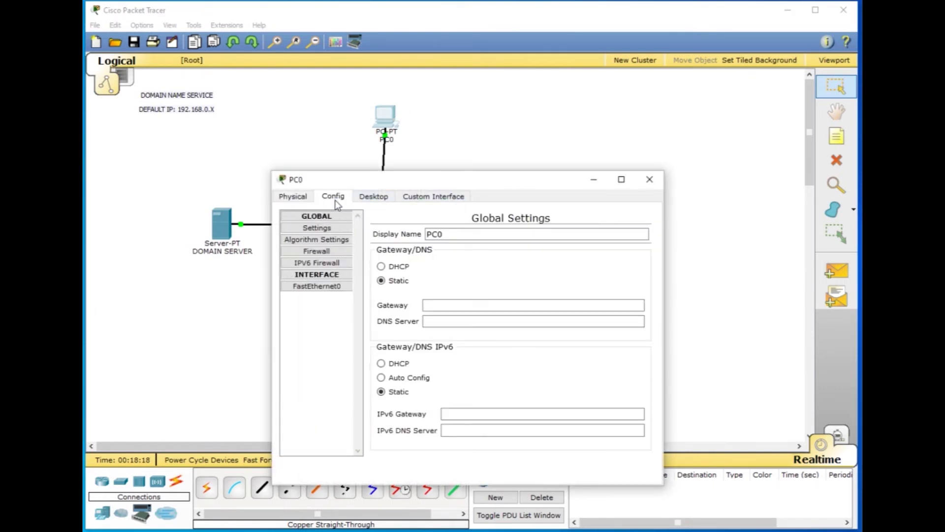
click(367, 197)
click(339, 248)
click(402, 270)
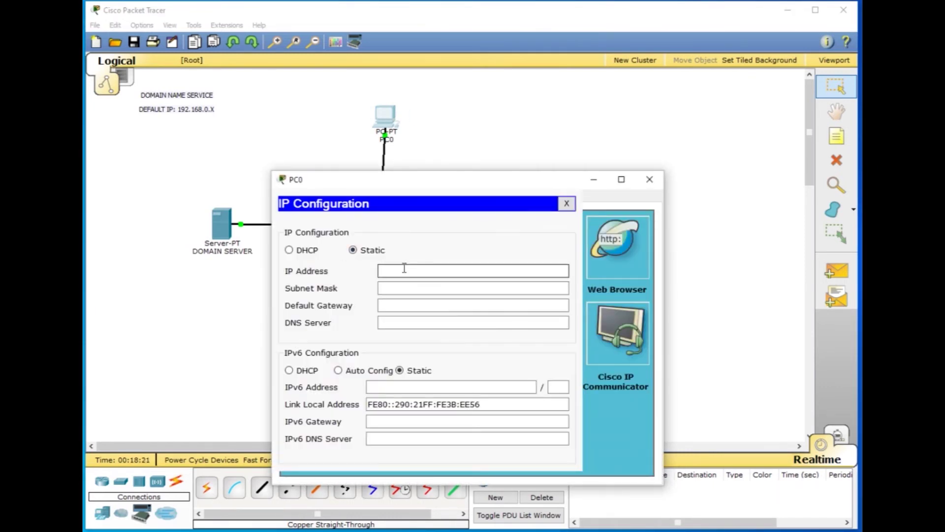
text(192.16)
key(Tab)
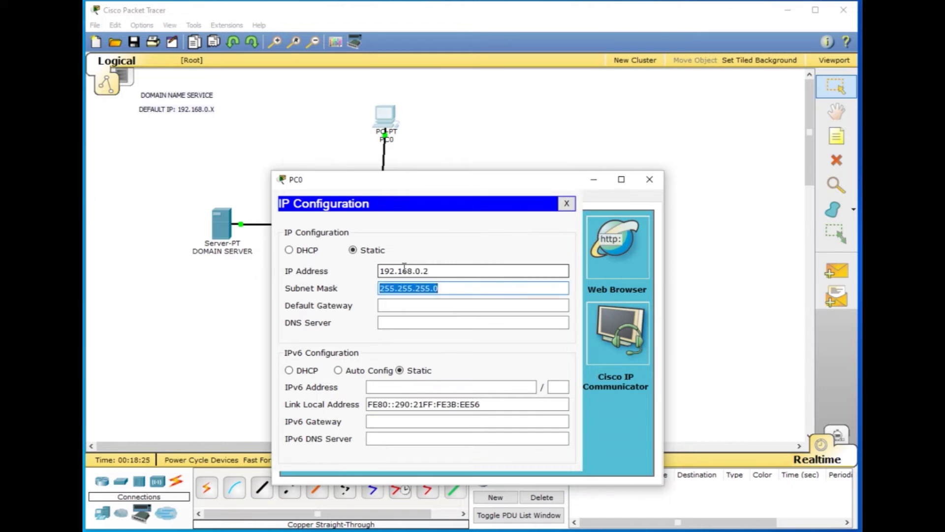
key(Tab)
key(Tab)
text(192.168.0.1)
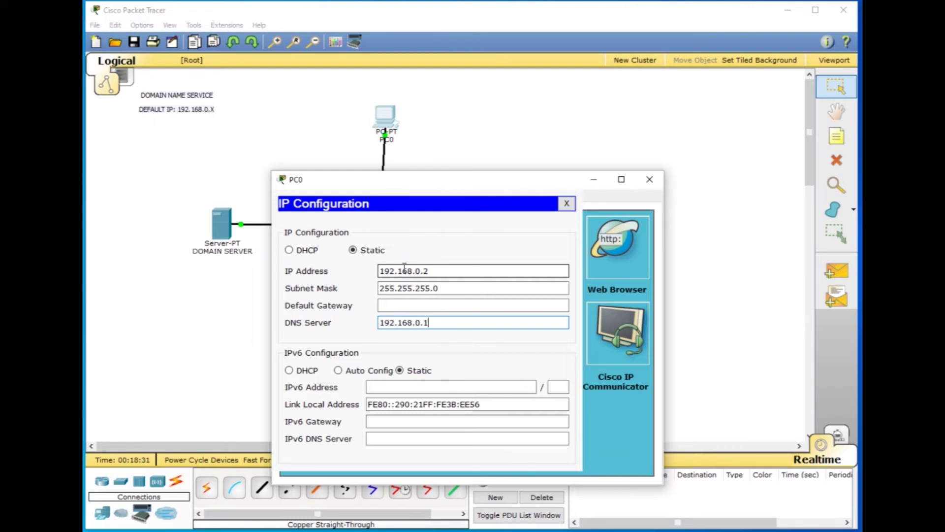
Copy PC0's IP address and close its configuration window
triple_click(449, 273)
key(ctrl+c)
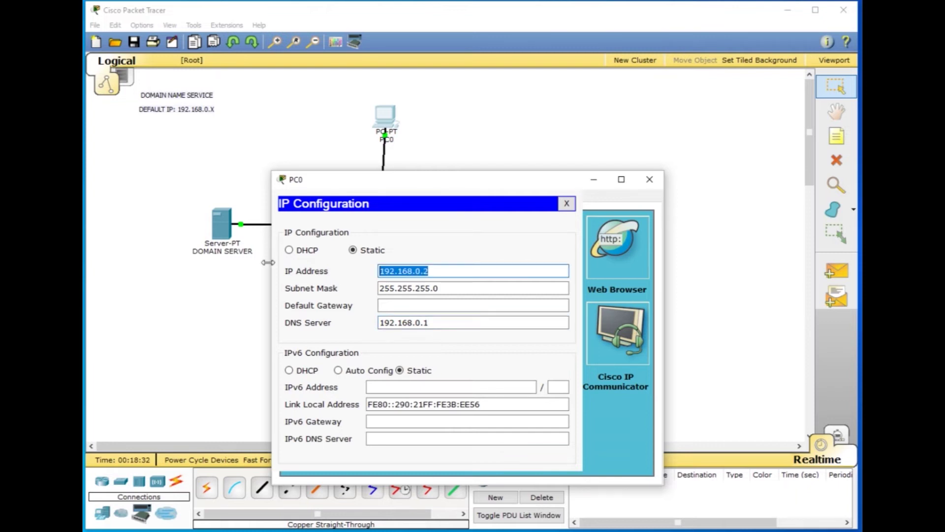
click(567, 204)
click(649, 179)
Give PC1 the static IP address 192.168.0.3 with subnet mask 255.255.255.0
click(501, 227)
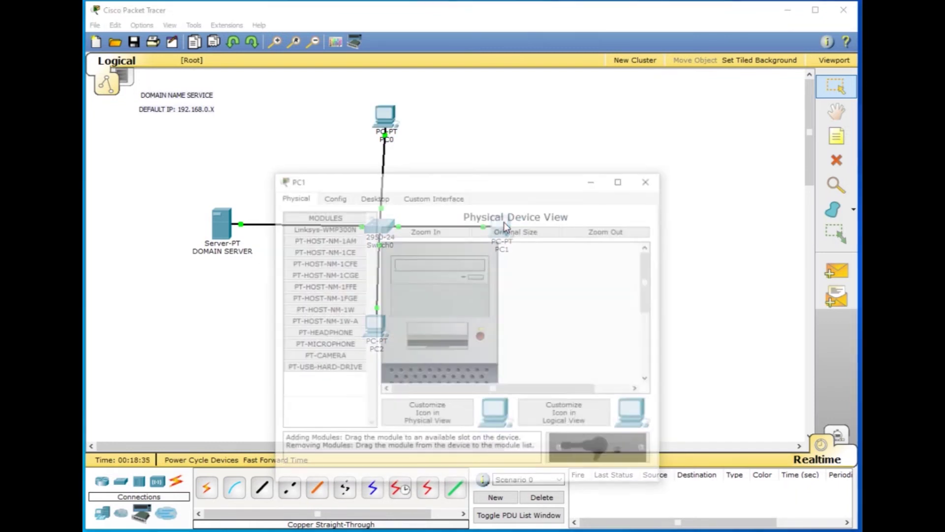
click(333, 196)
click(374, 197)
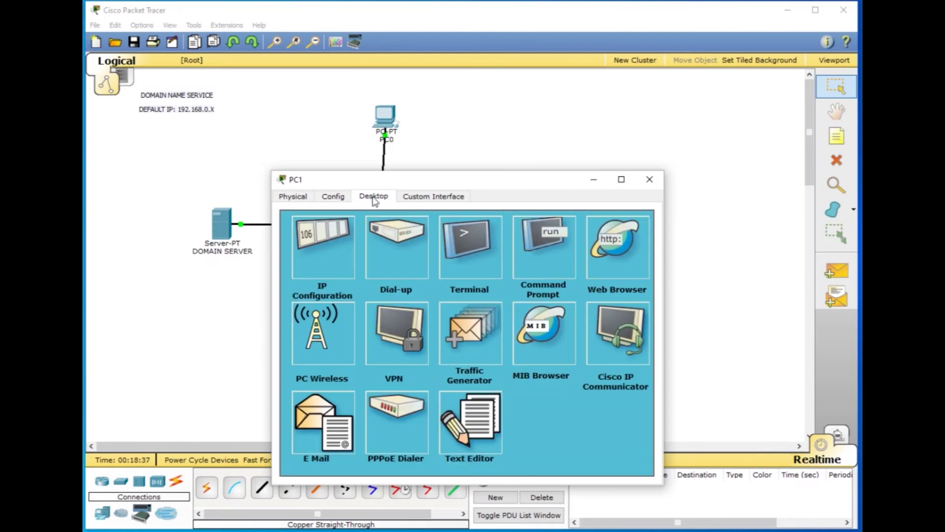
click(338, 243)
click(434, 270)
key(ctrl+v)
text(3)
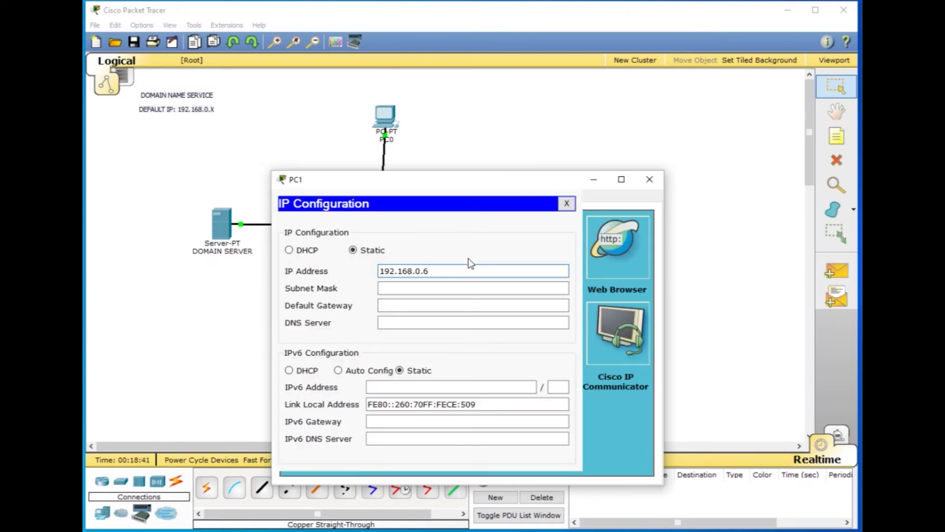
key(Tab)
key(Tab)
Set PC1's DNS server to 192.168.0.1 and close its configuration window
click(433, 323)
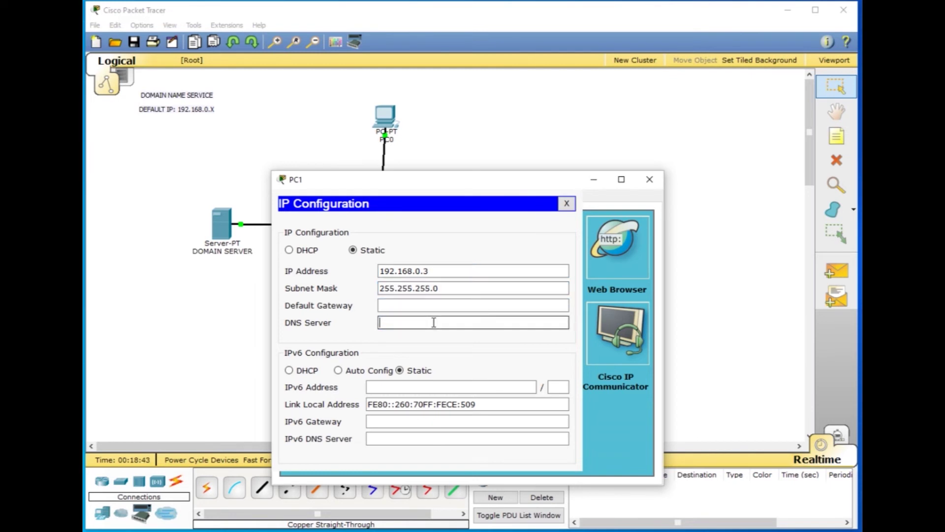
key(ctrl+v)
text(2)
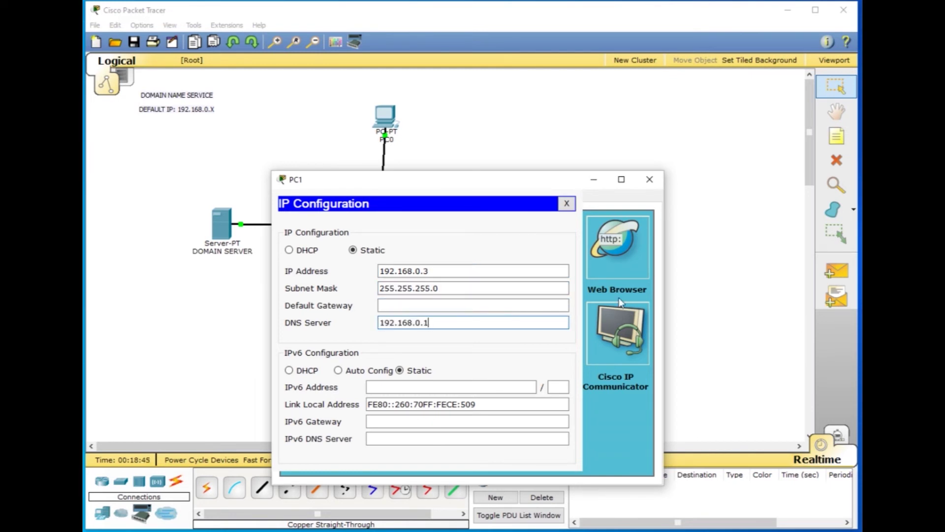
click(566, 204)
click(661, 184)
Give PC2 the static IP address 192.168.0.4, subnet mask 255.255.255.0 and DNS server 192.168.0.1, closing its window
click(500, 225)
click(372, 197)
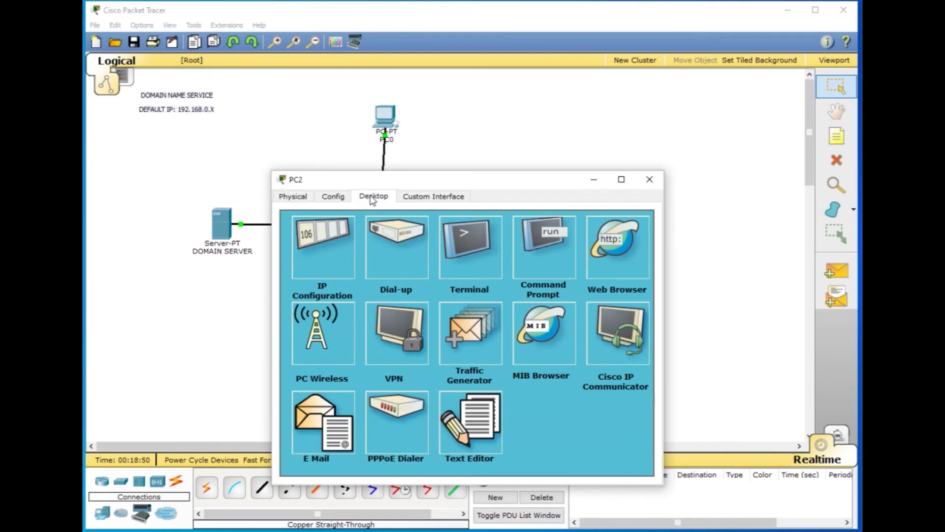
click(346, 261)
click(437, 270)
text(192.168.0.2)
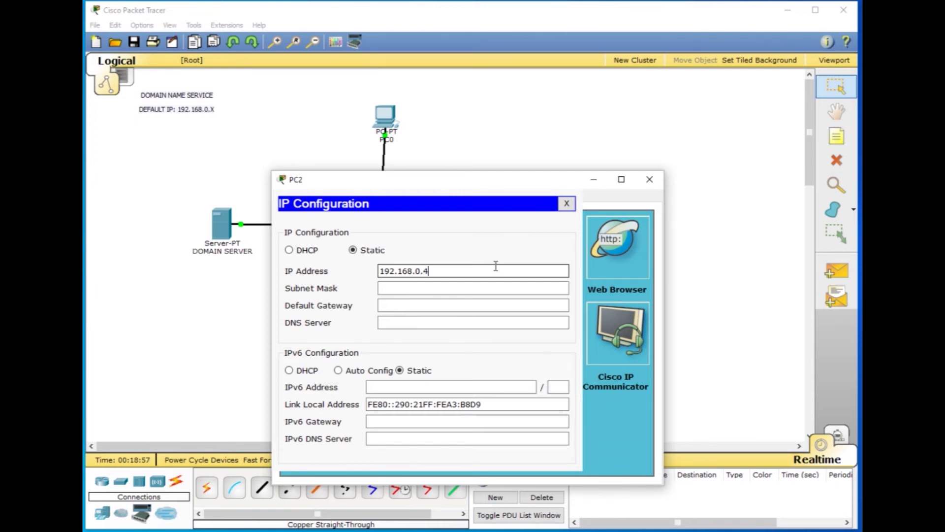
click(433, 305)
key(Tab)
text(192.168.0.2)
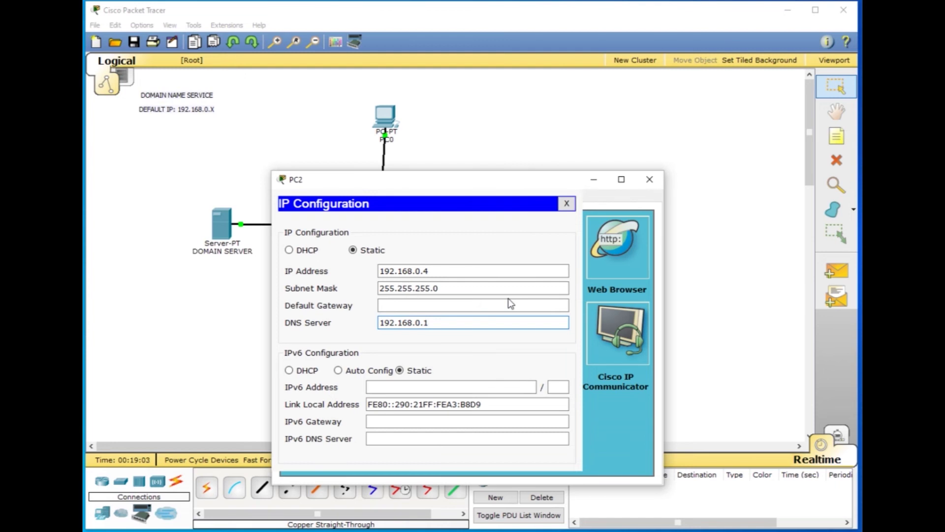
click(650, 179)
Check PC1's IP configuration and close its window
click(513, 225)
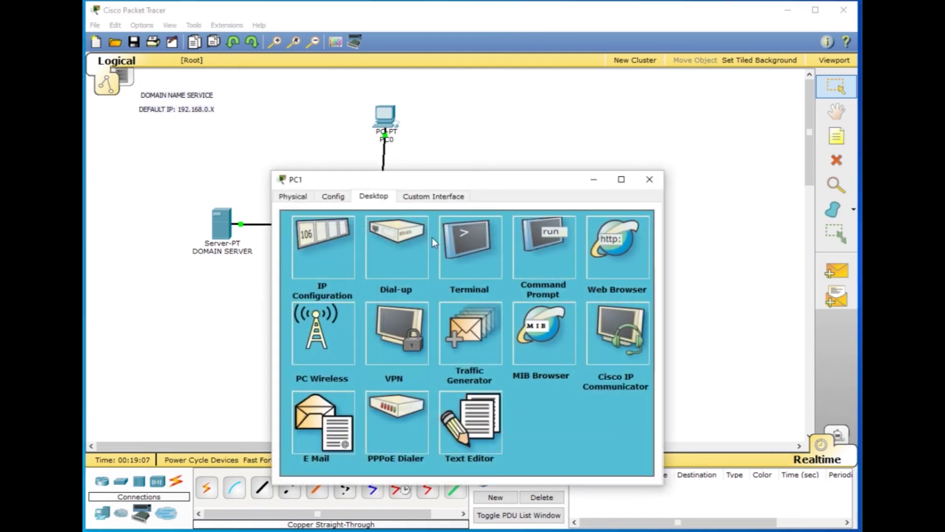
click(333, 246)
click(649, 179)
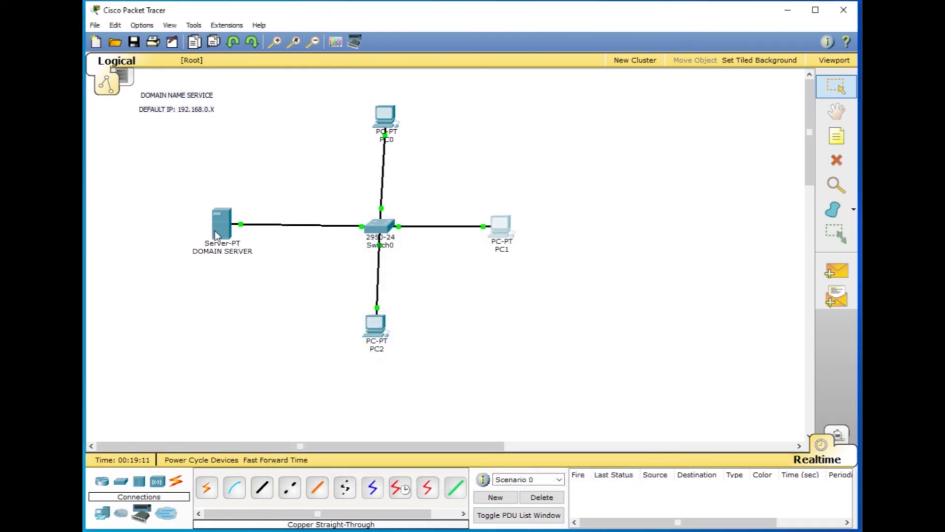
Ping the server at 192.168.0.1 from PC0's command prompt
click(389, 115)
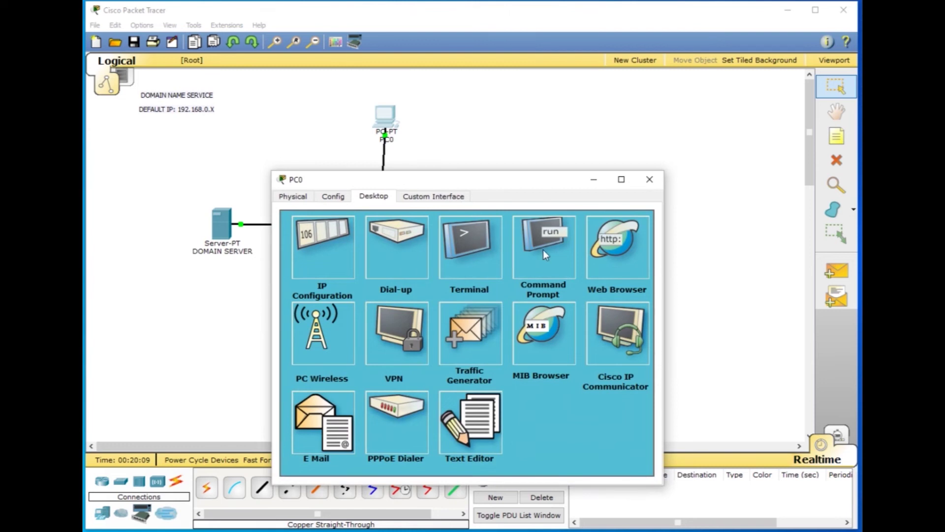
click(550, 254)
text(0pi)
text(ng 192.)
text(168.0.1)
key(Return)
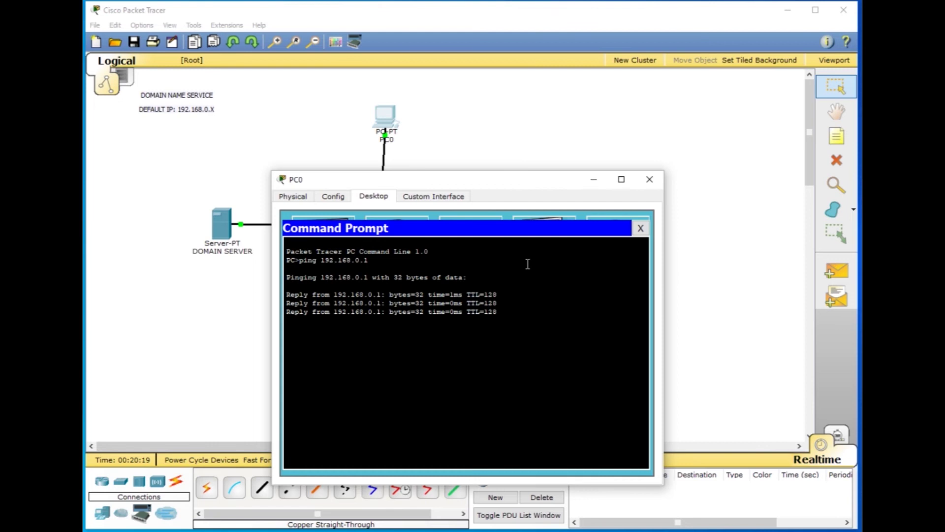
Ping PC1 at 192.168.0.3 and PC2 at 192.168.0.4 from PC0, closing the command prompt
key(Up)
key(BackSpace)
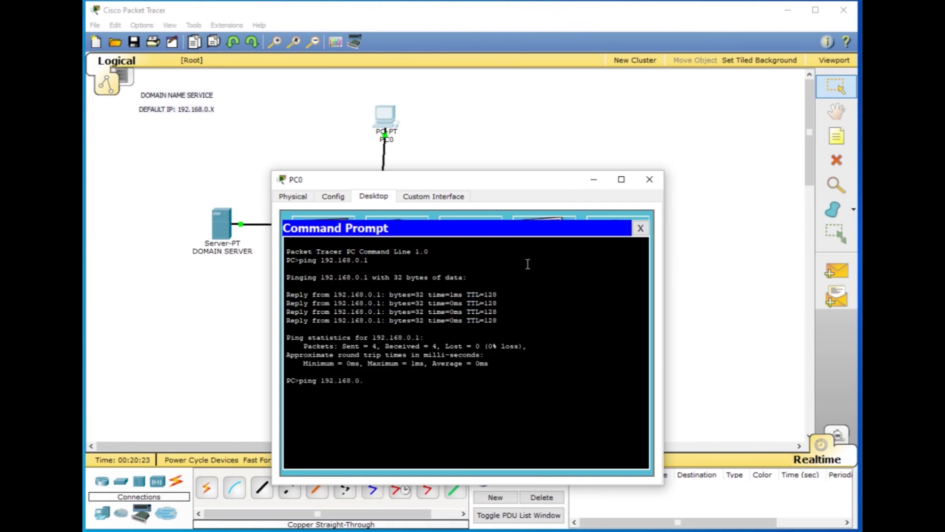
text(3)
key(Return)
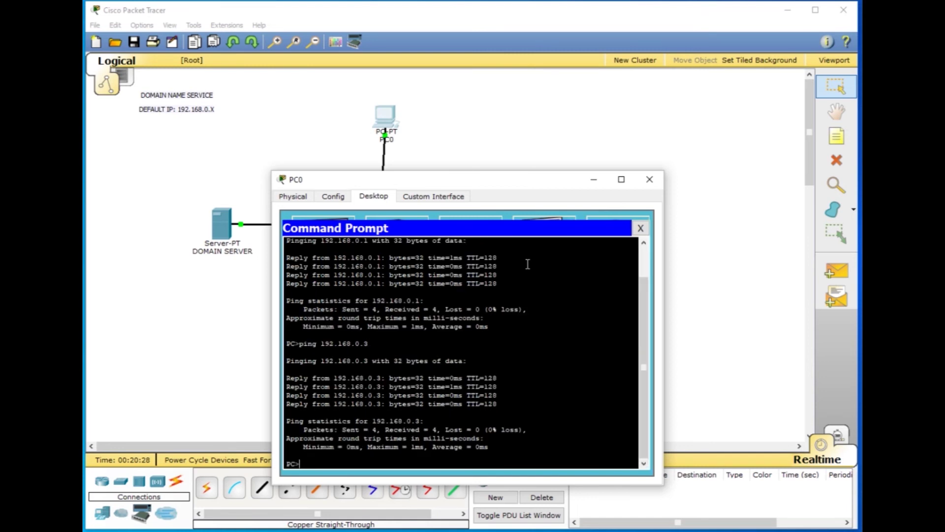
key(Up)
key(BackSpace)
text(4)
key(Return)
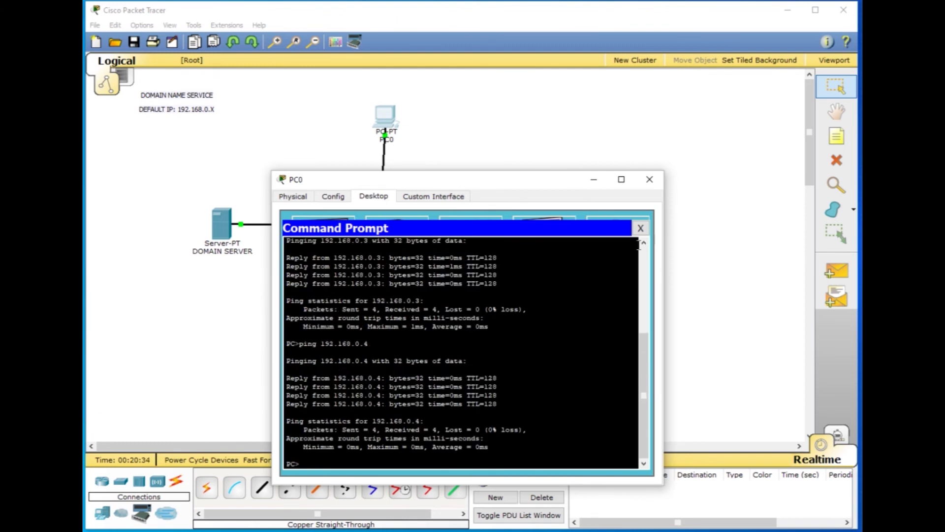
click(640, 228)
Load test.com in PC0's web browser to test name resolution
click(436, 245)
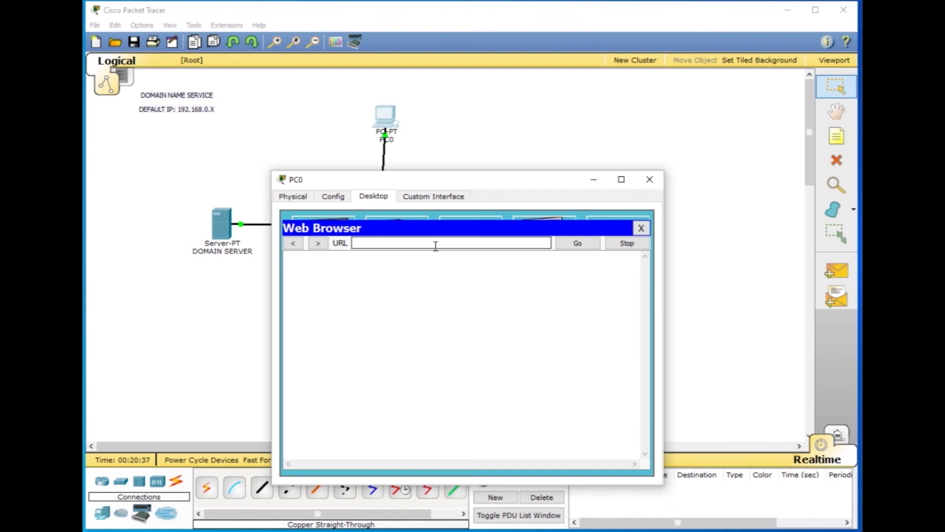
text(test.com)
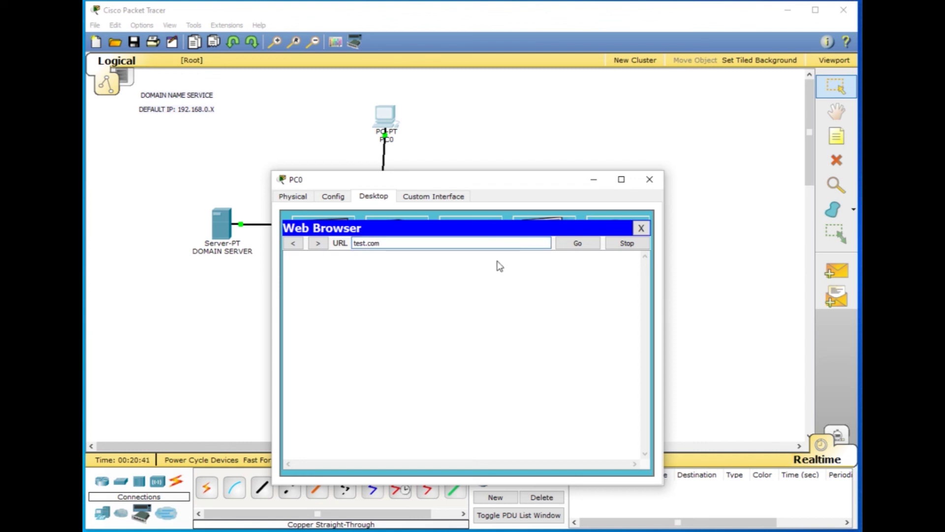
click(576, 244)
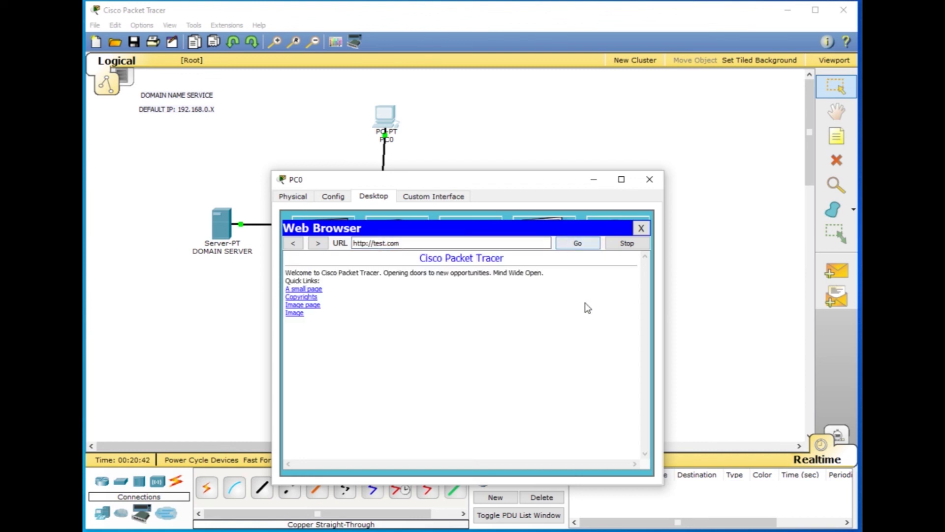
Load the server's page by its address 192.168.0.1 in PC0's web browser
triple_click(413, 244)
text(1)
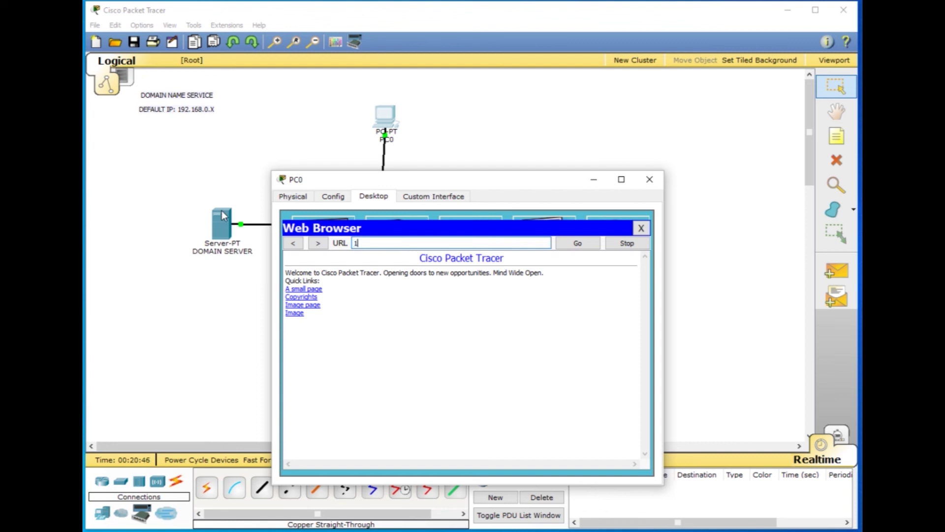
text(92.168.0.1)
click(562, 241)
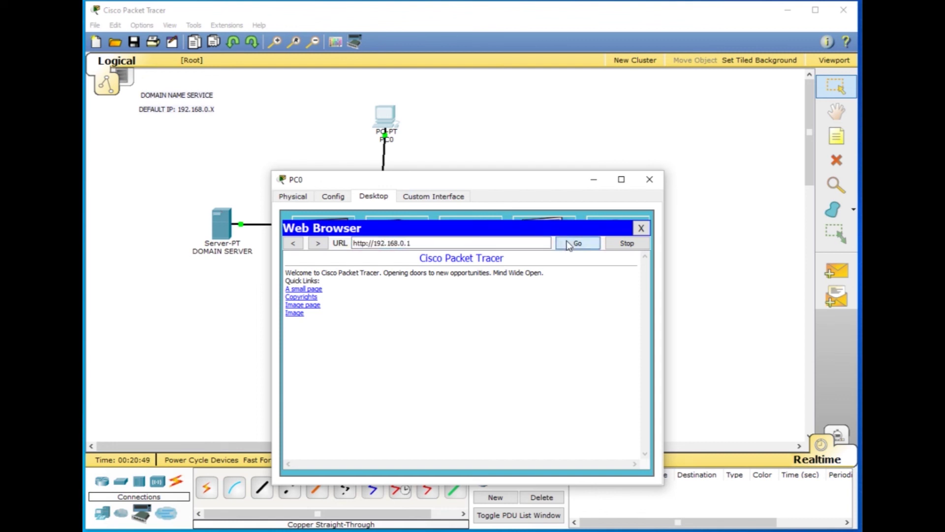
Reopen PC0's web browser, load 192.168.0.1 again and close PC0's window
click(641, 228)
click(627, 249)
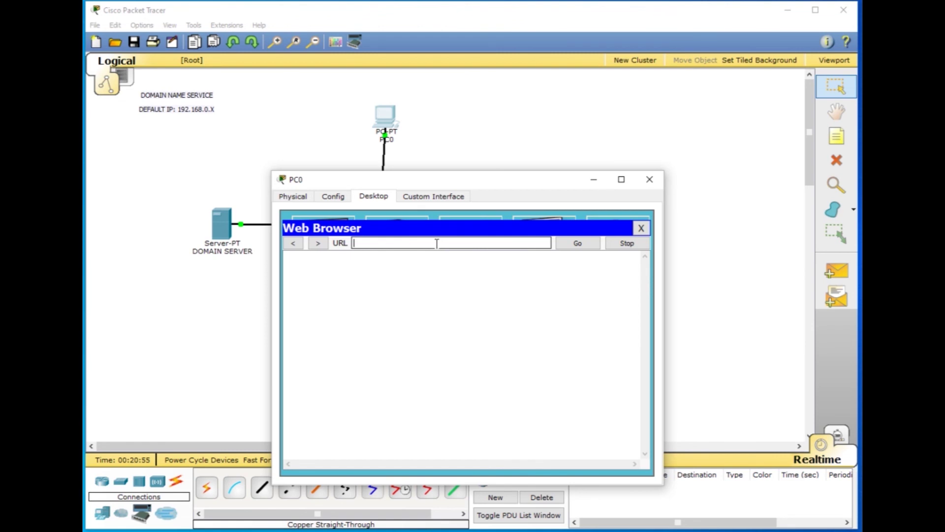
text(192.168.0.1)
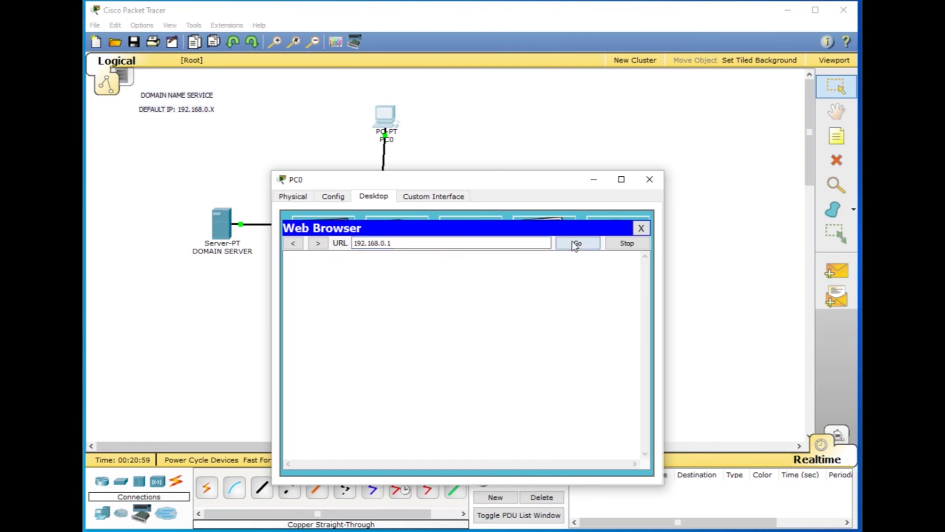
click(575, 245)
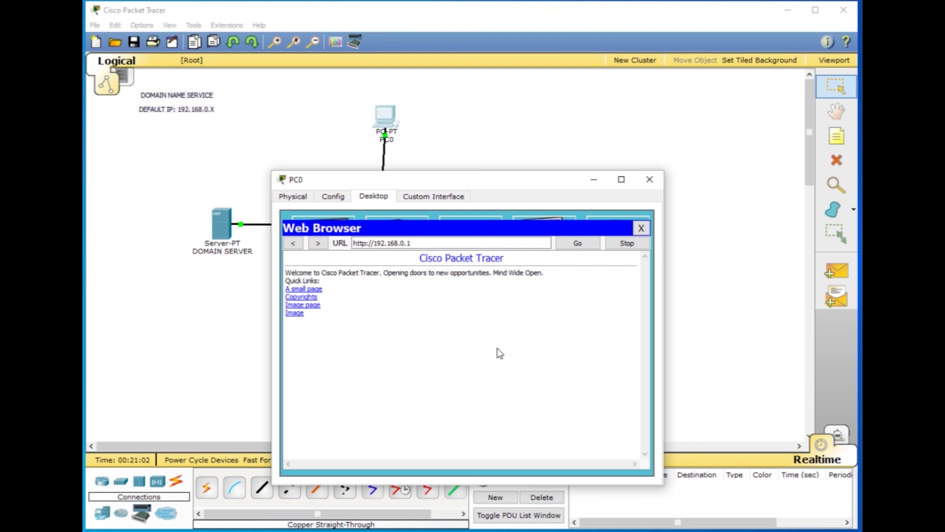
click(659, 180)
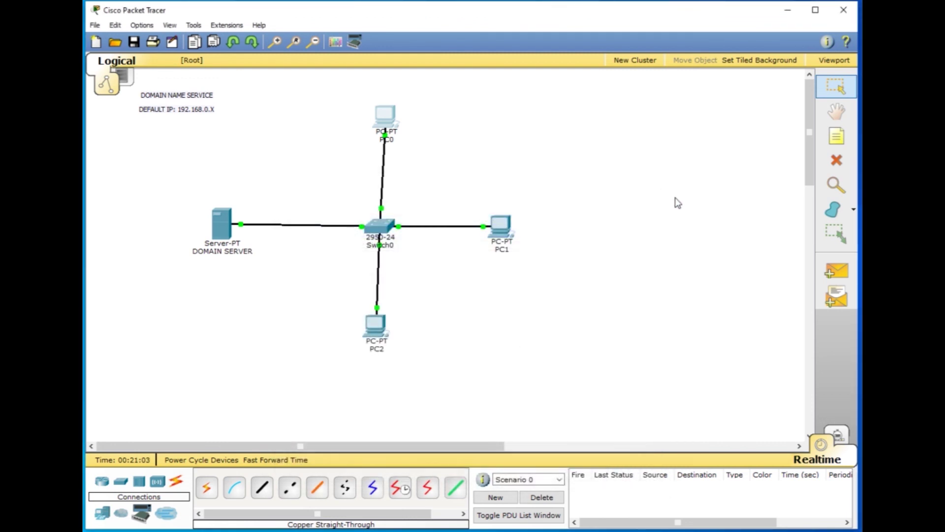